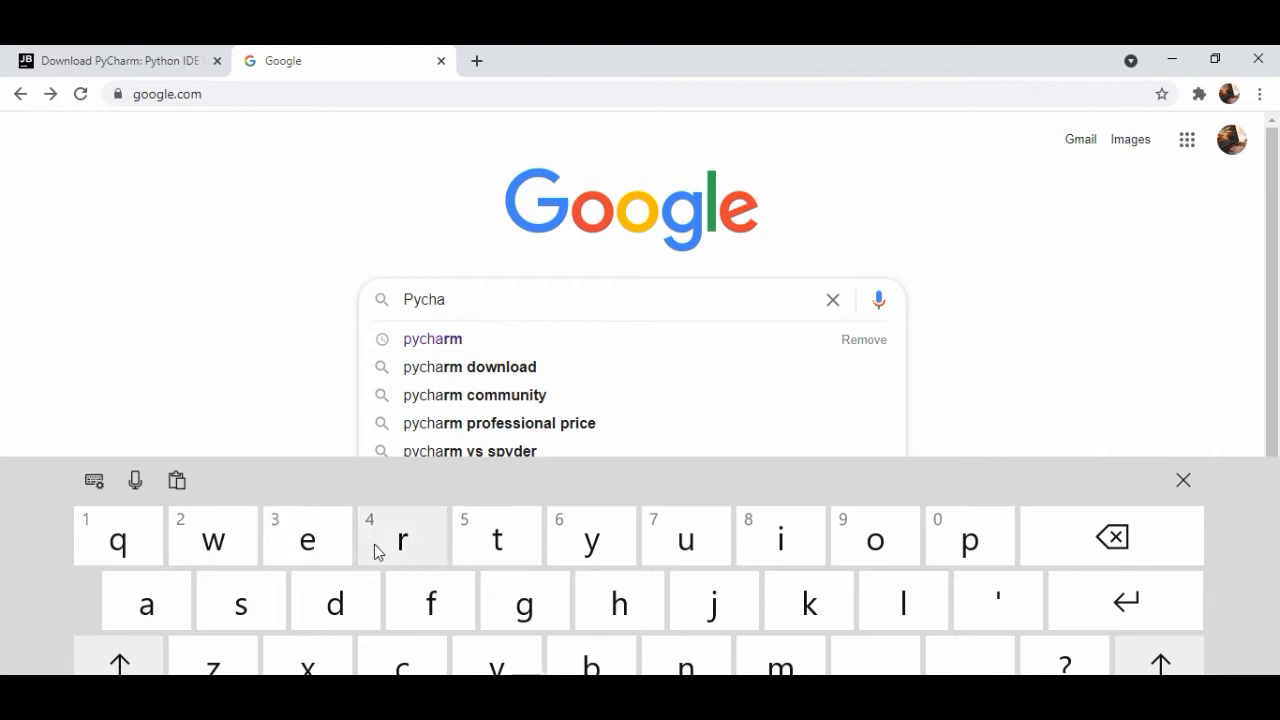
Search Google for pycharm, open the JetBrains PyCharm page from the results and dismiss the on-screen keyboard.
click(380, 550)
click(432, 343)
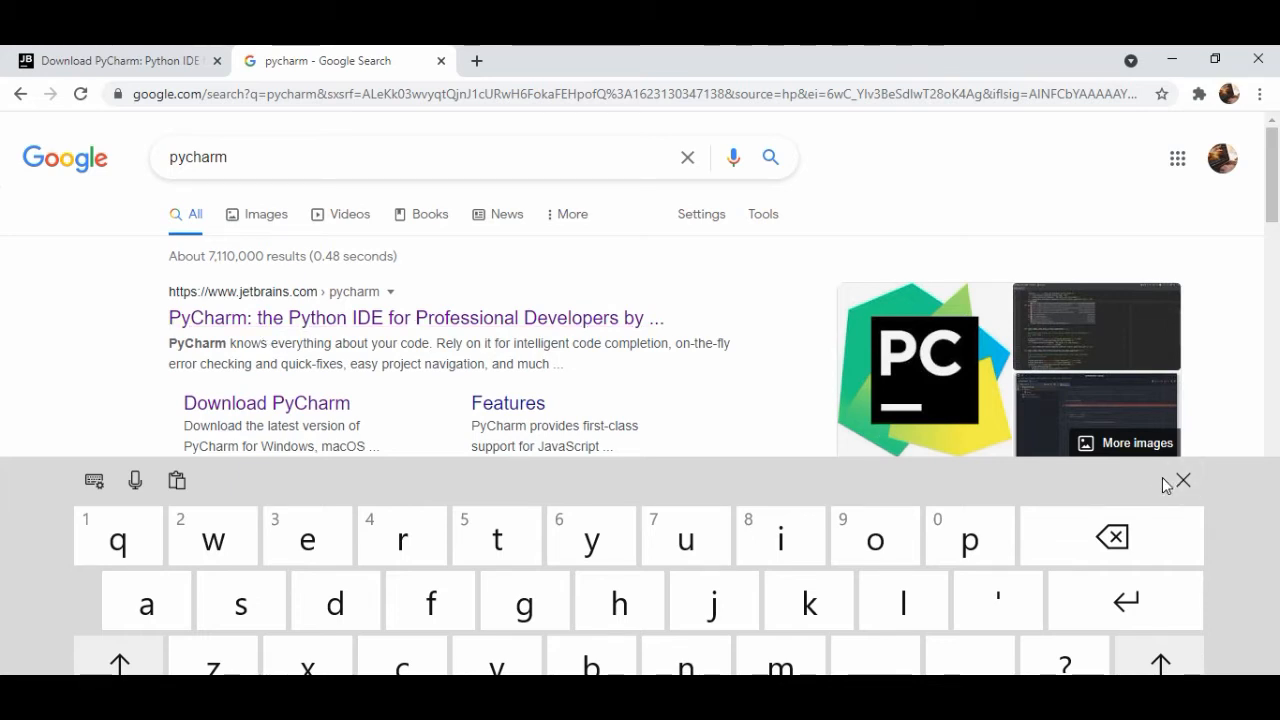
click(360, 320)
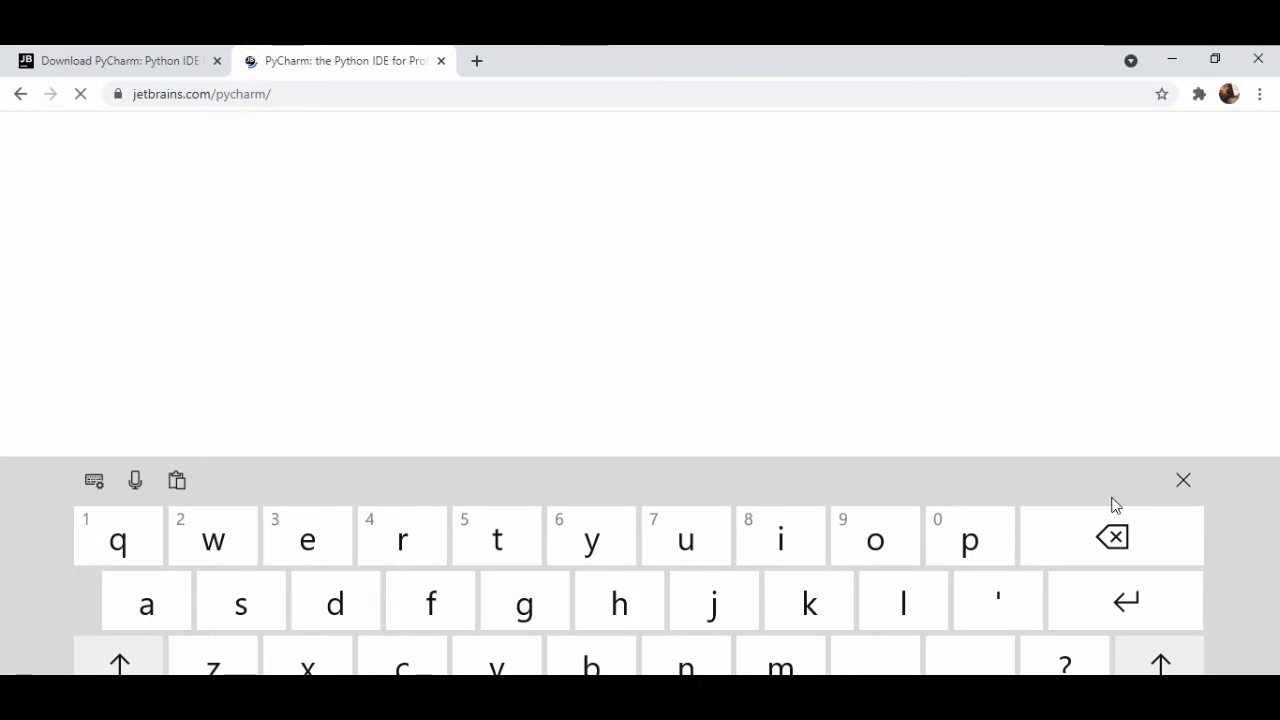
click(1188, 488)
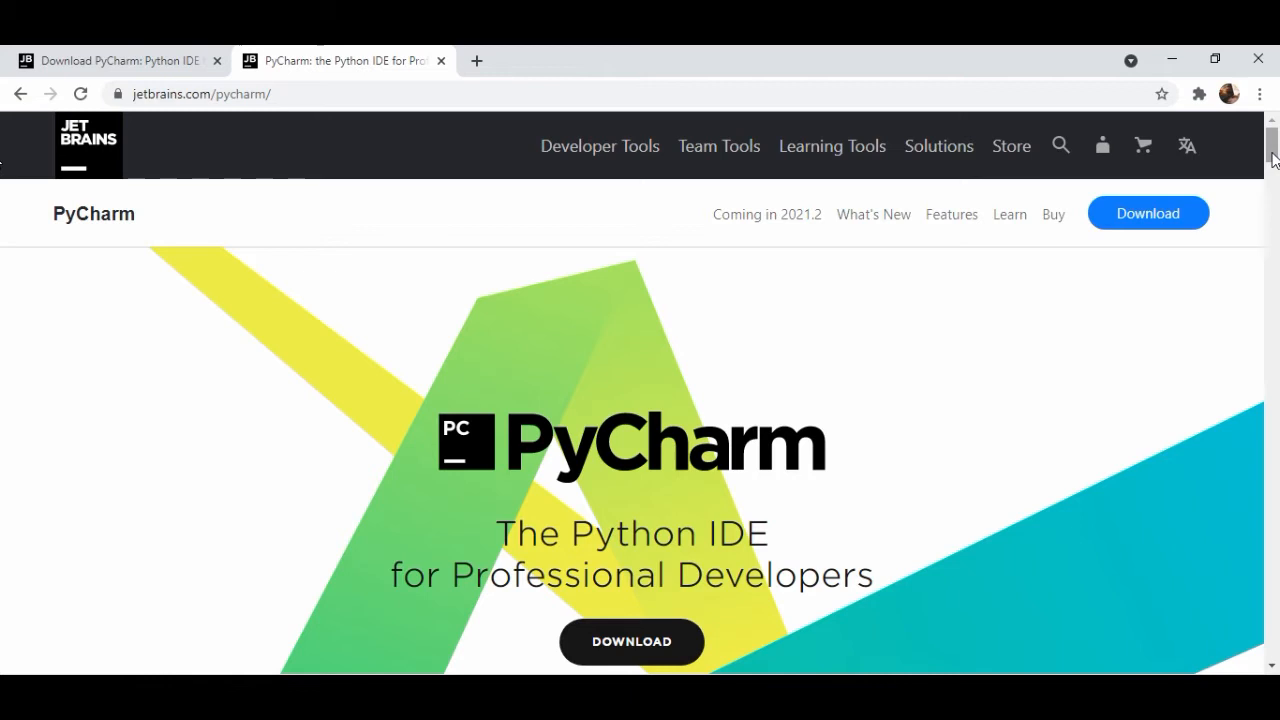
Go to the PyCharm download page and download the free Community edition for Windows.
scroll(1274, 166, down, 1)
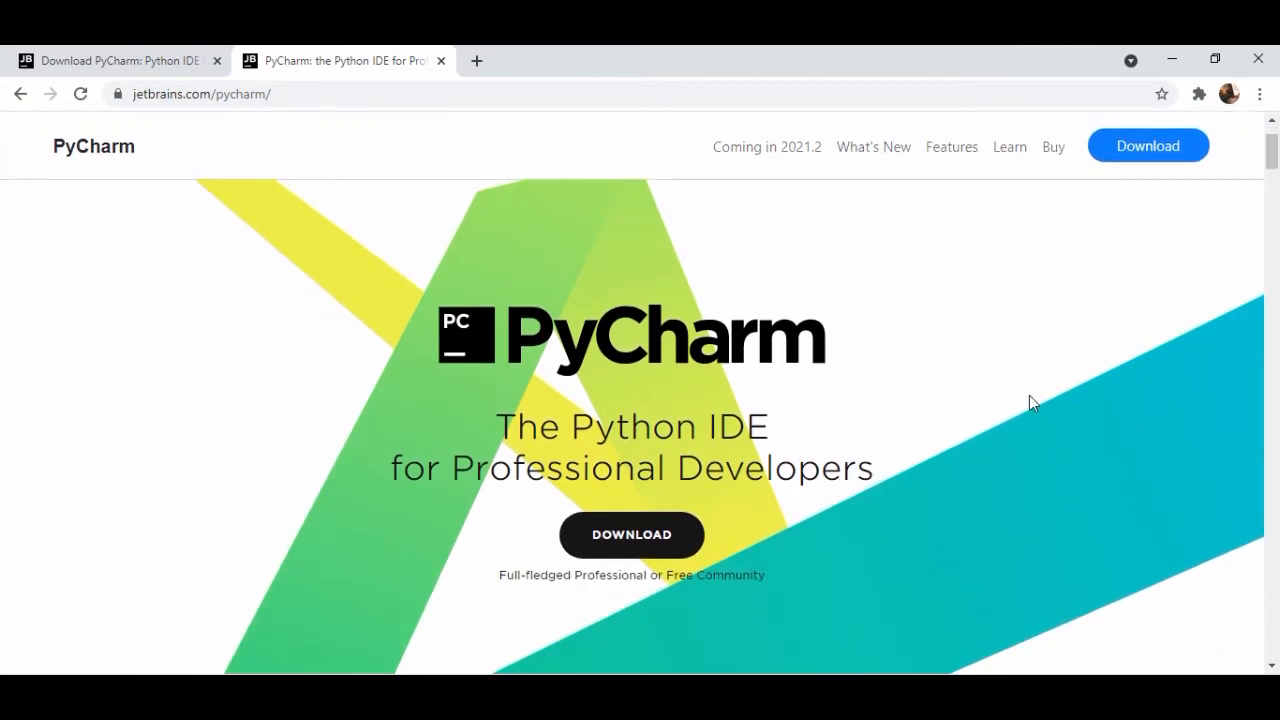
click(660, 538)
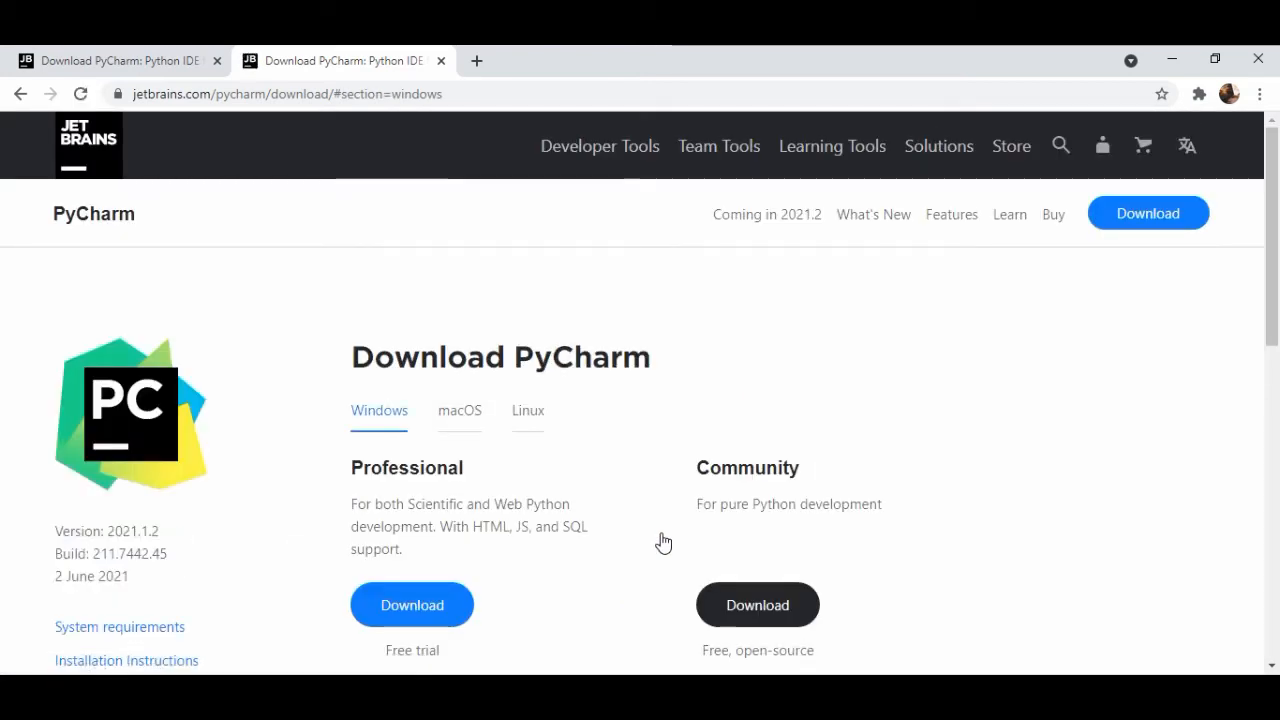
click(757, 620)
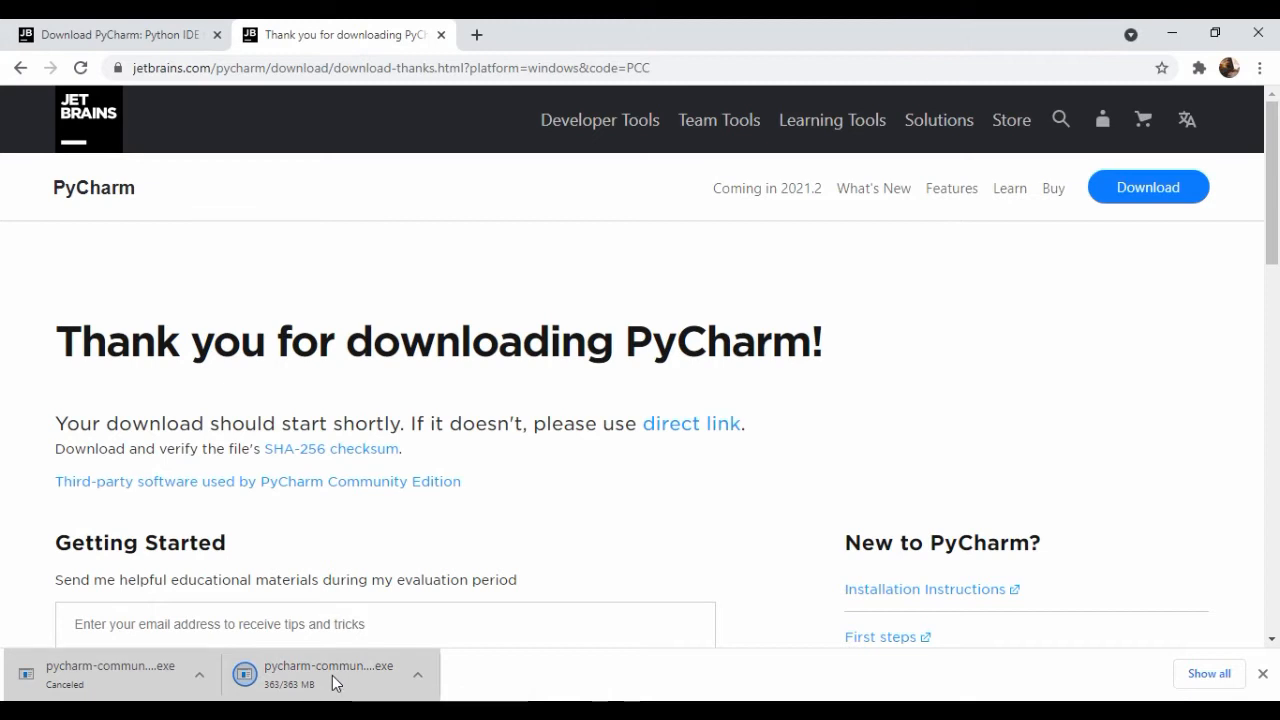
Launch the downloaded PyCharm Community installer and proceed with the default destination folder.
click(335, 683)
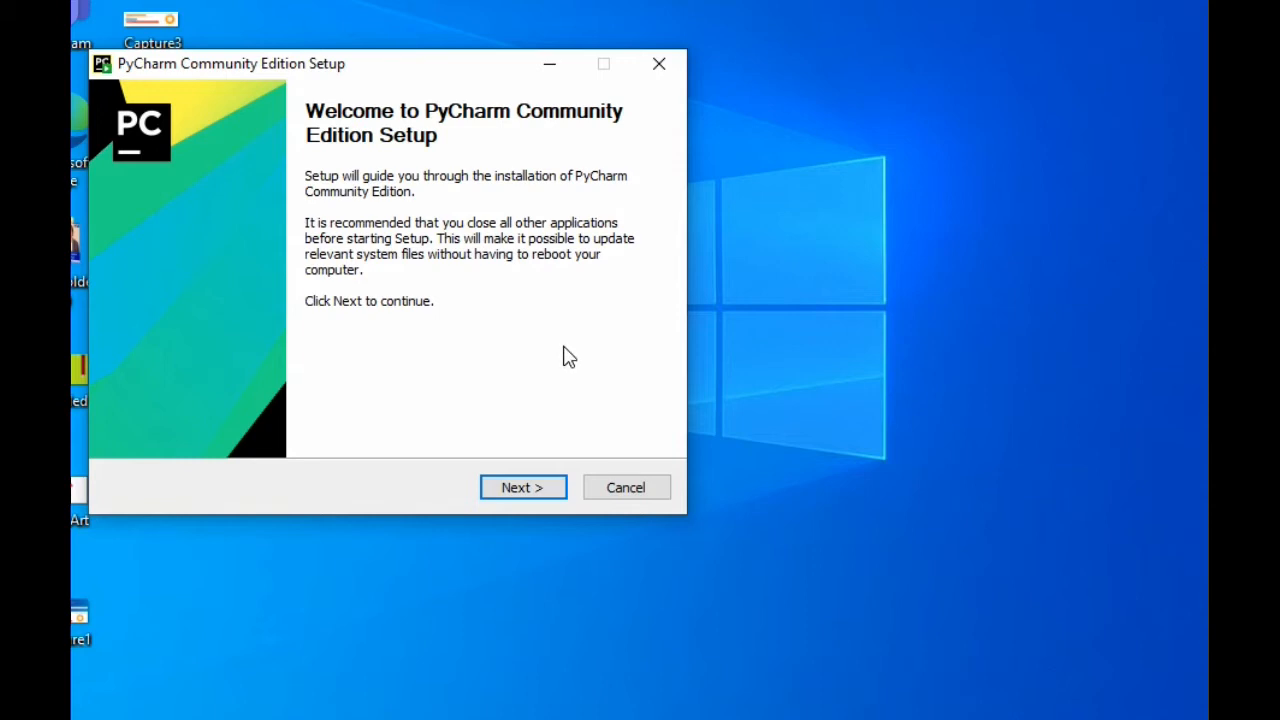
click(516, 492)
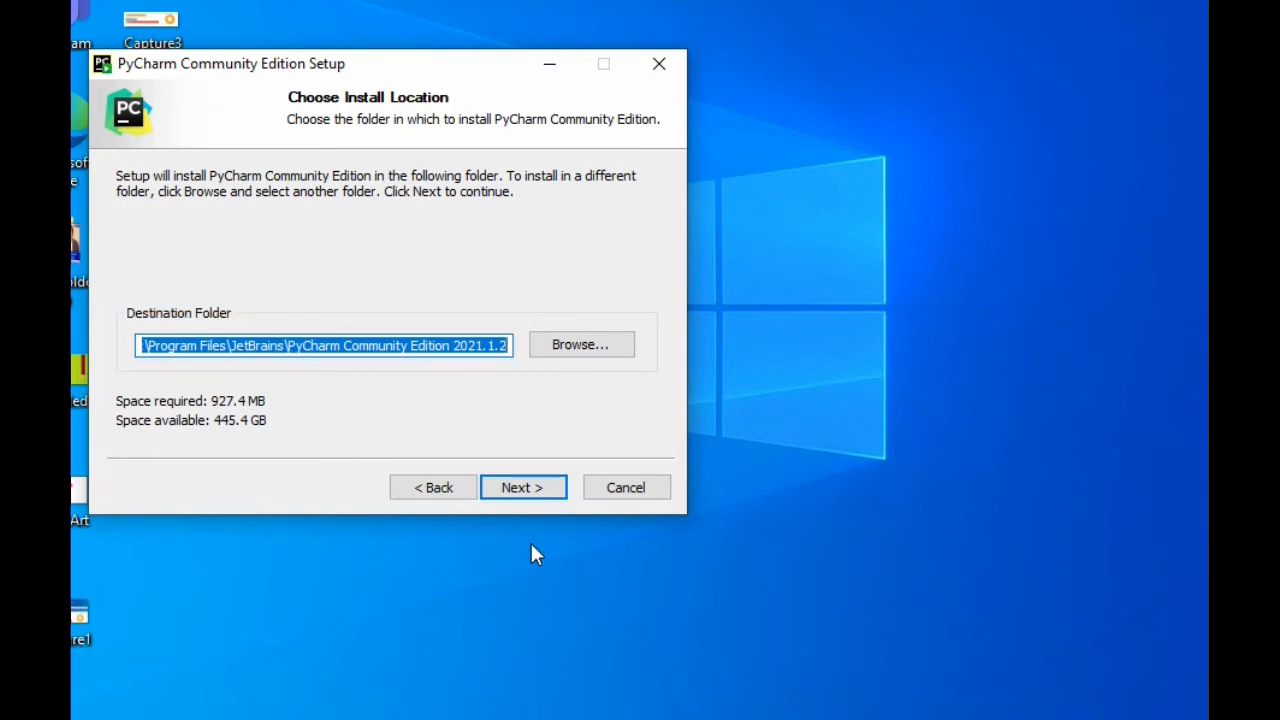
key(Tab)
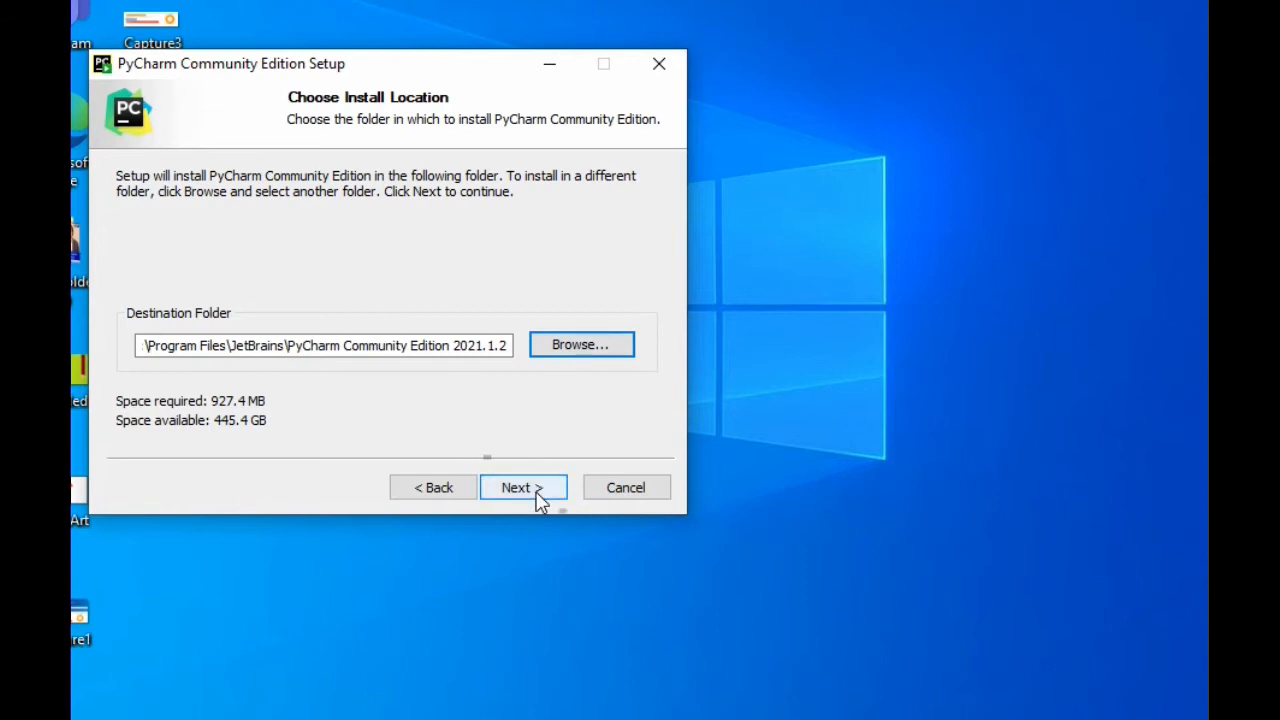
click(520, 488)
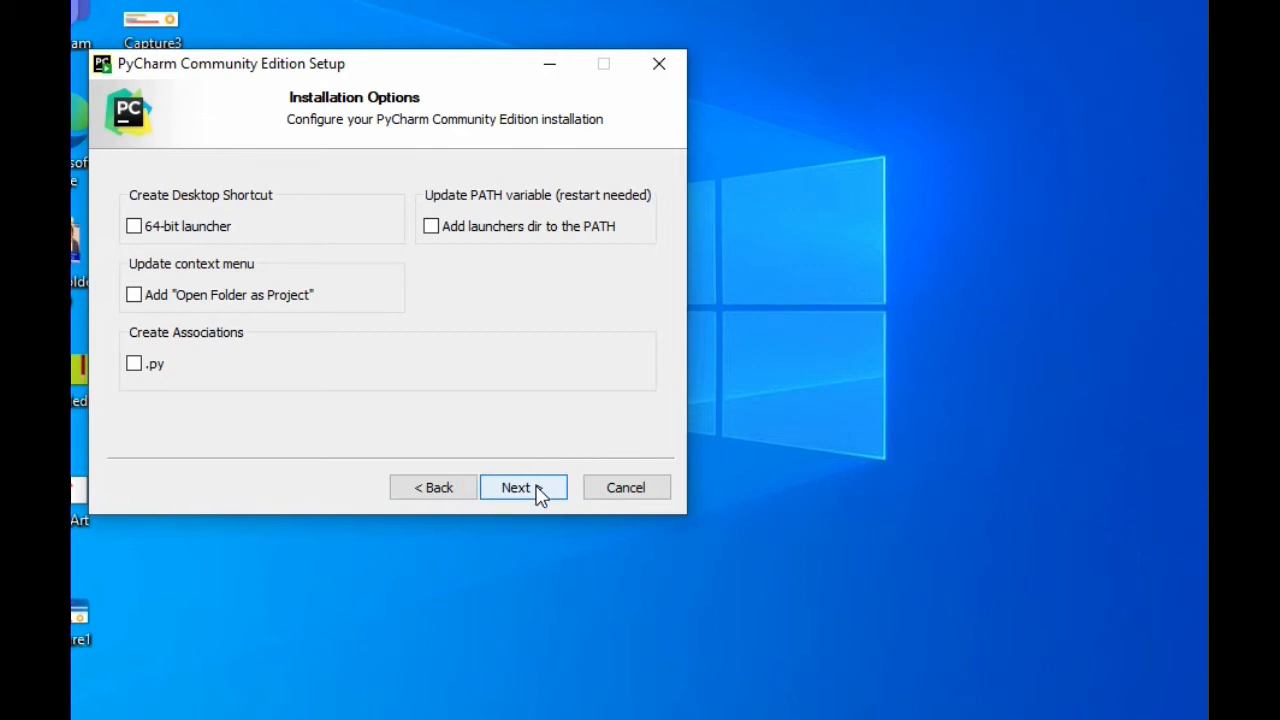
Enable the 64-bit launcher desktop shortcut and adding the launchers dir to PATH, and install with the JetBrains Start Menu folder.
click(139, 229)
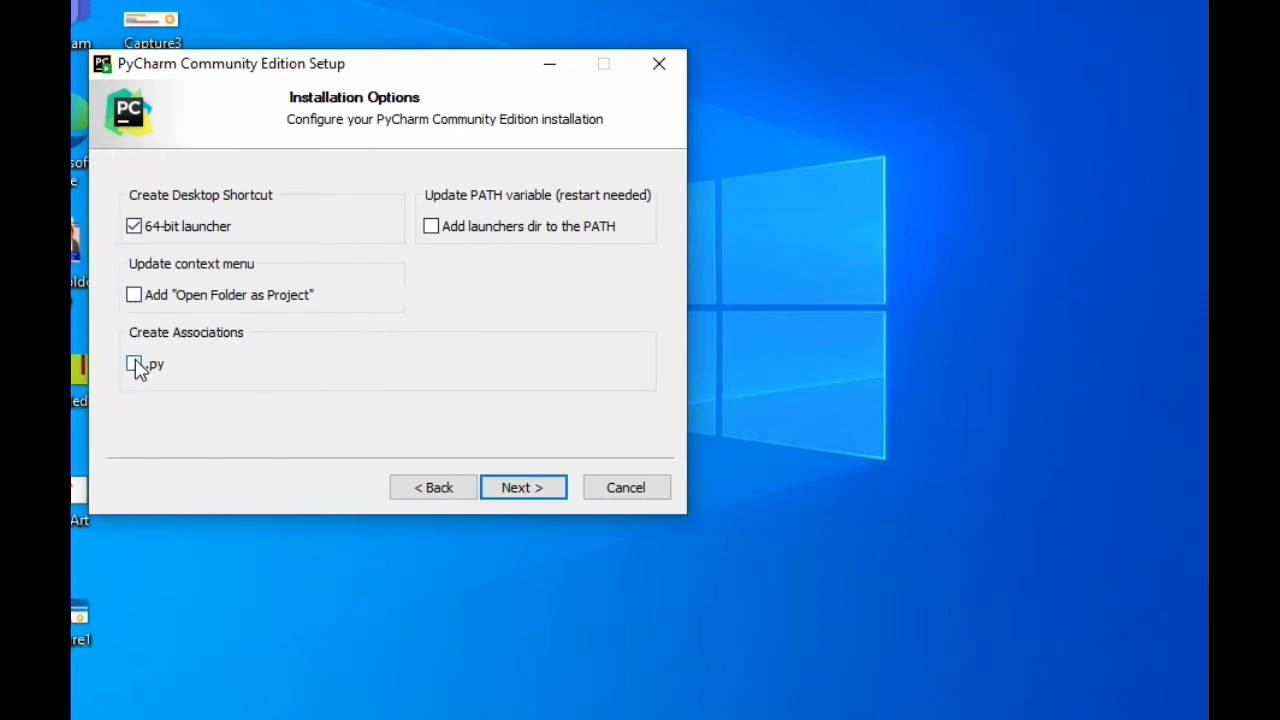
click(433, 229)
click(541, 495)
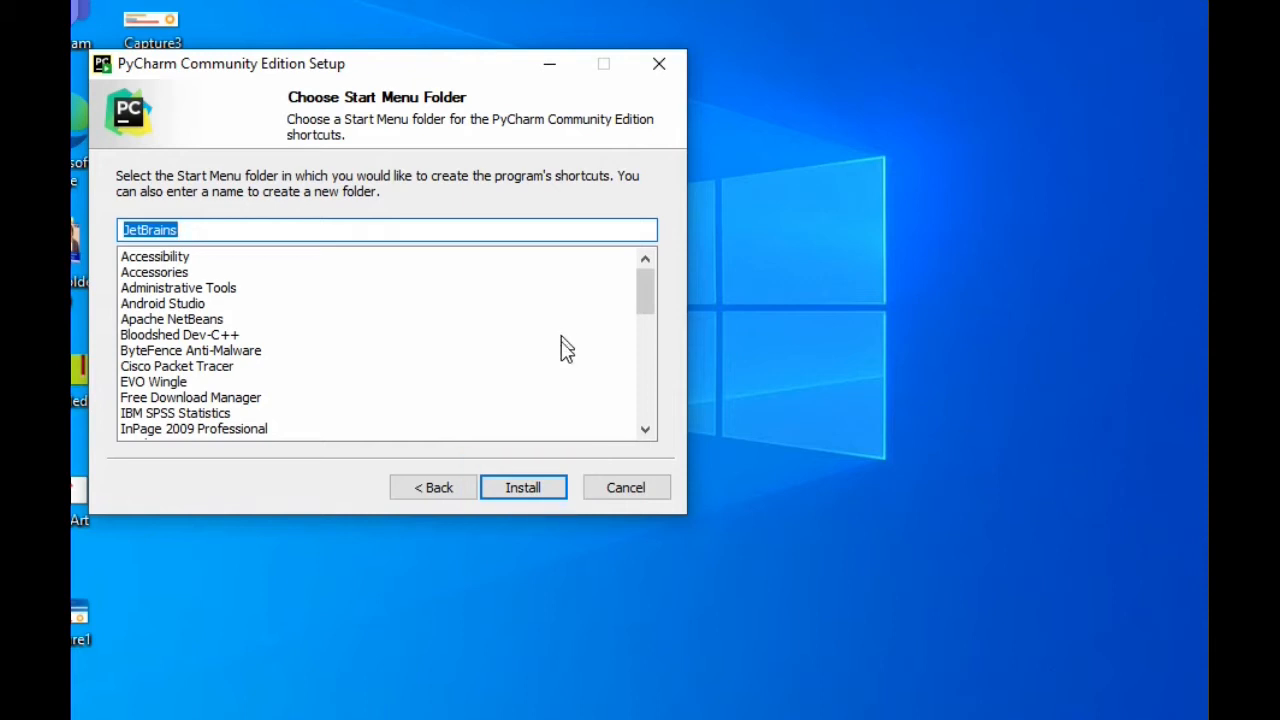
click(523, 487)
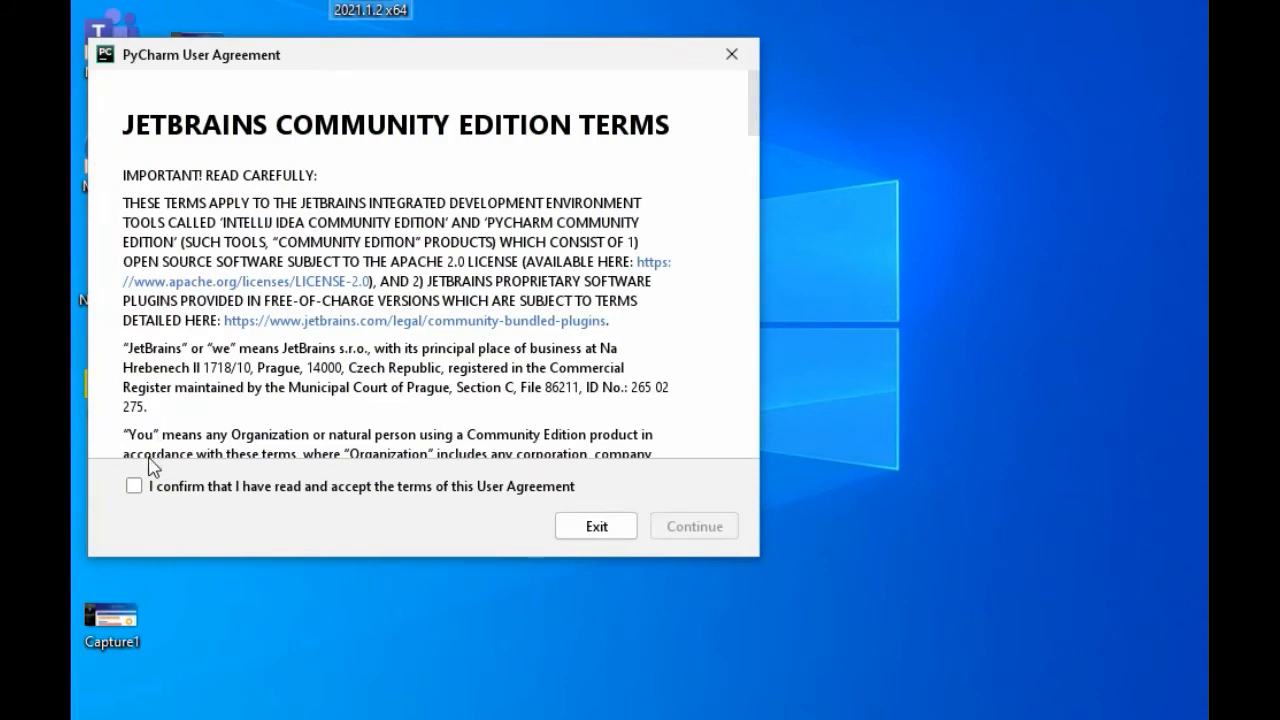
Accept the PyCharm user agreement and agree to send anonymous usage statistics.
click(136, 487)
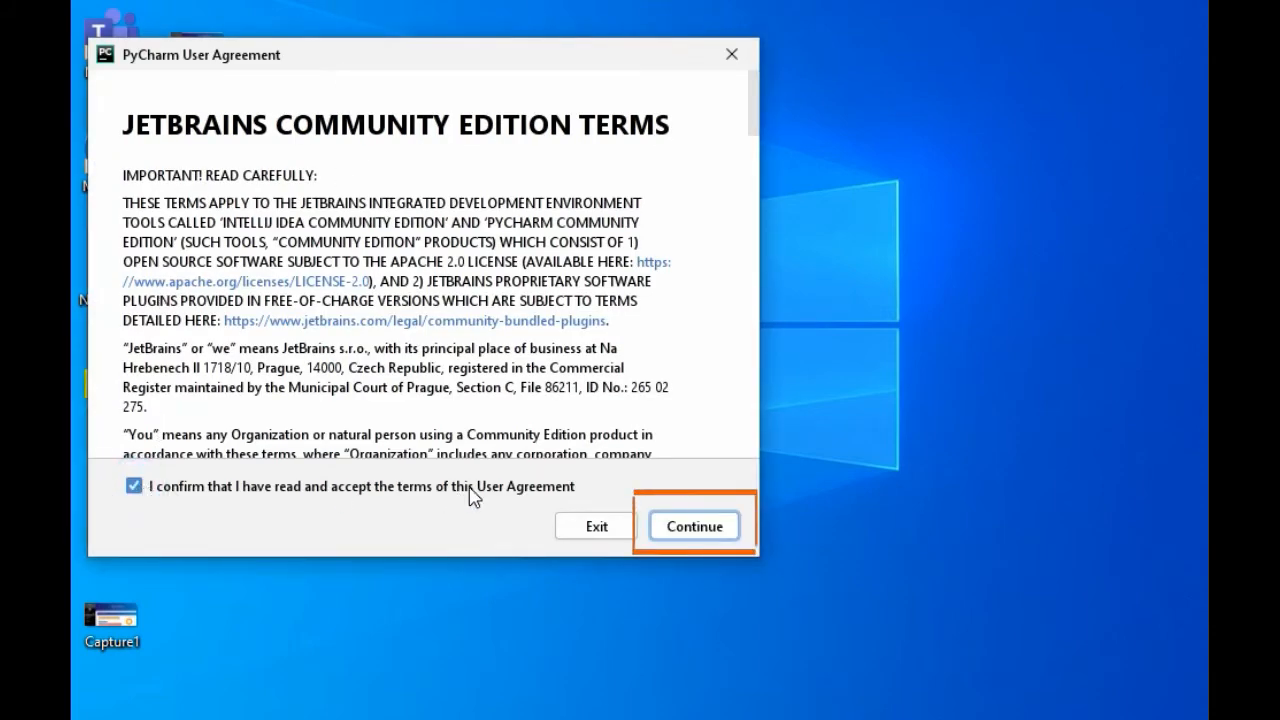
click(680, 526)
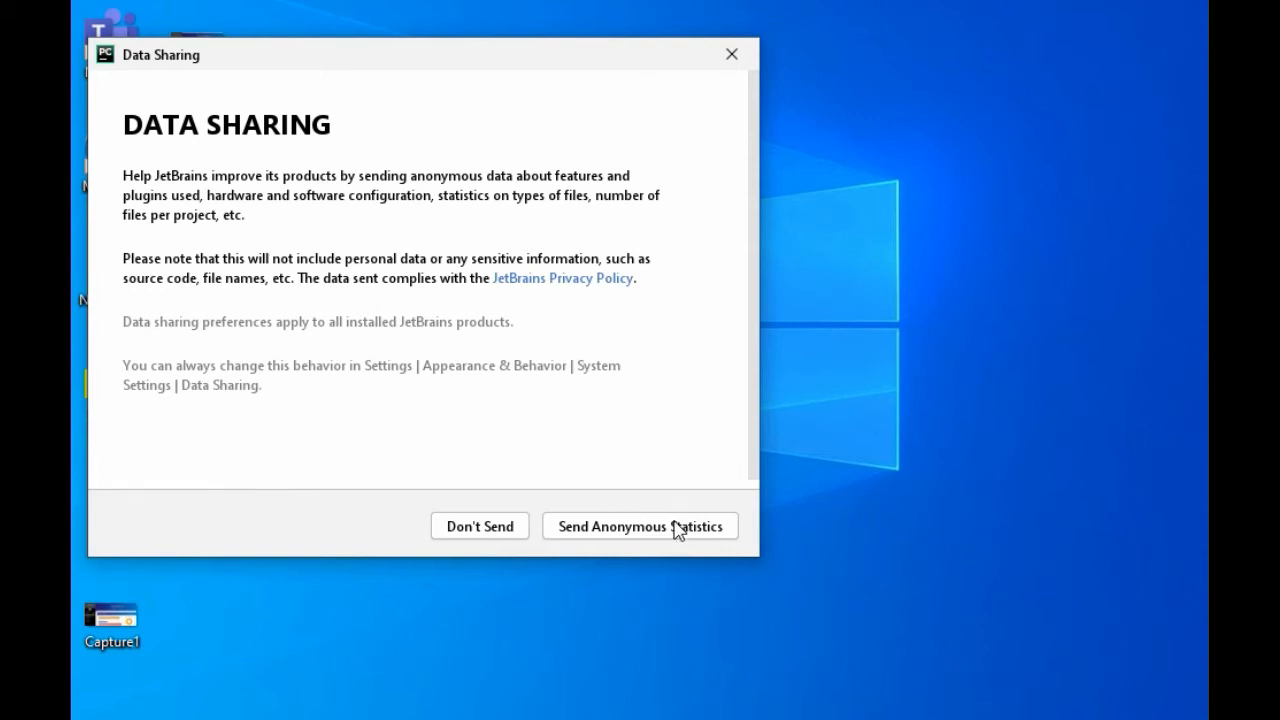
click(676, 534)
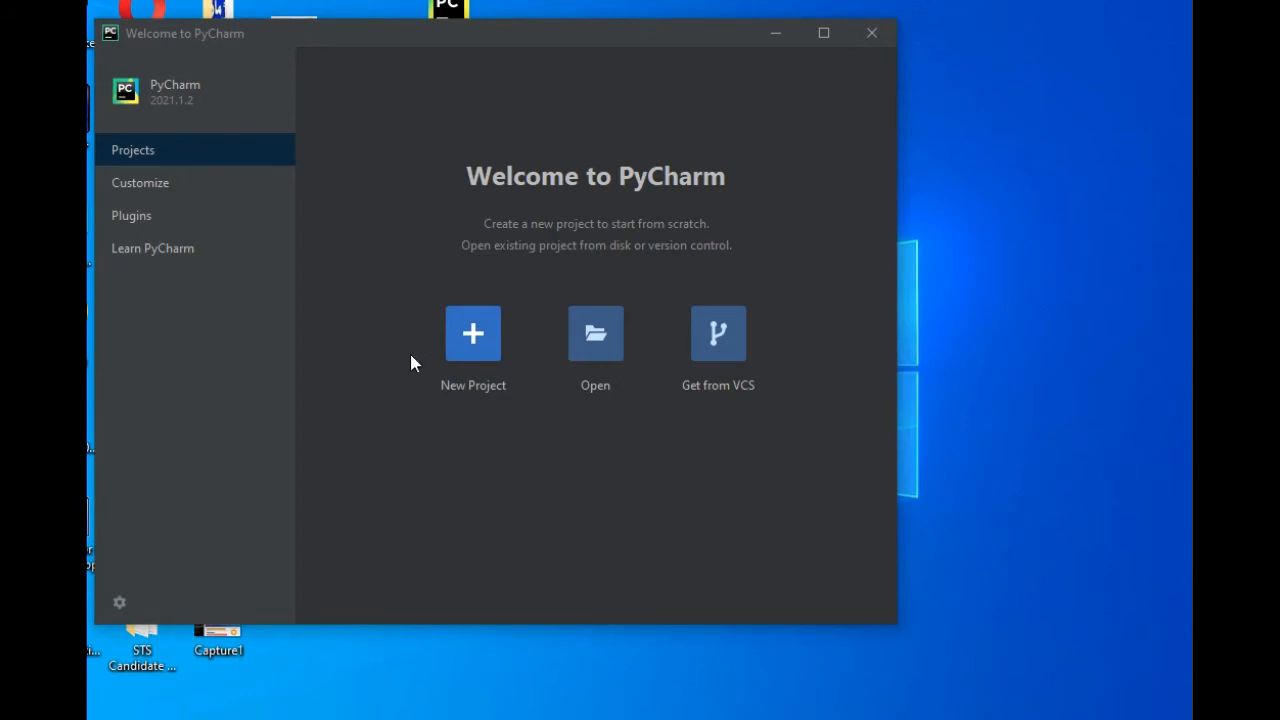
Change PyCharm's color theme to IntelliJ Light by turning Sync with OS on and off again.
click(150, 183)
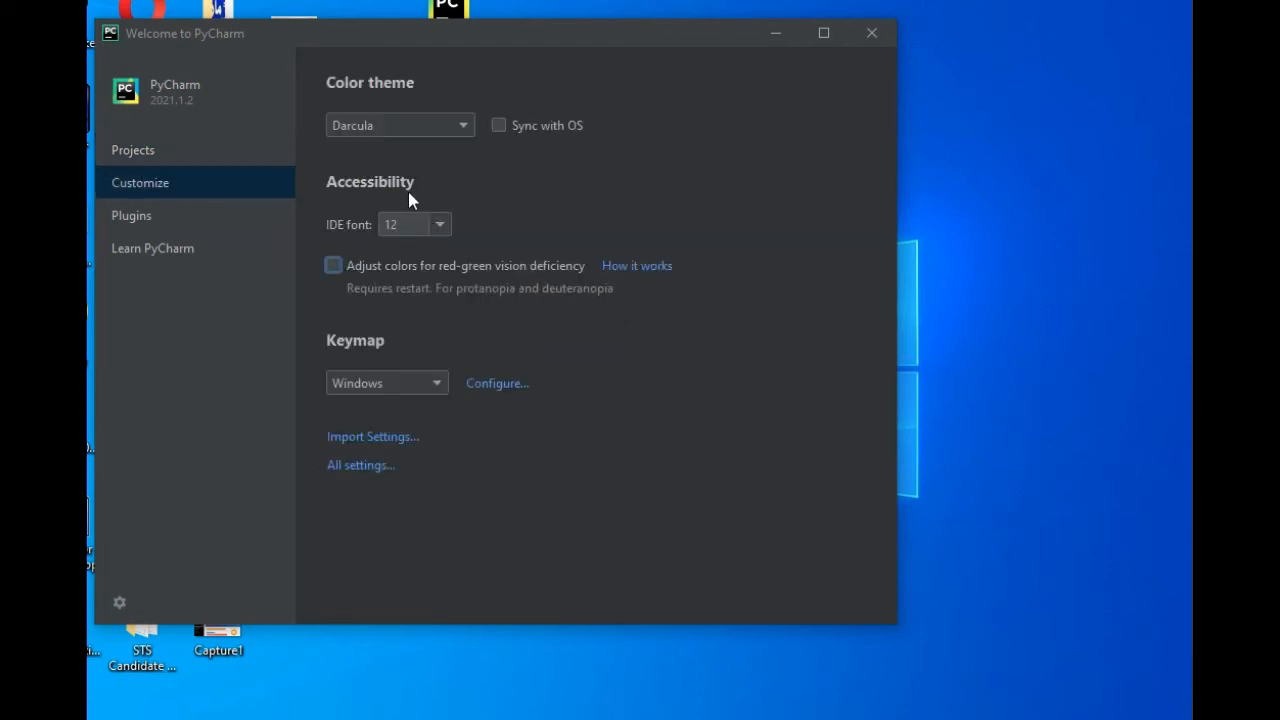
click(499, 126)
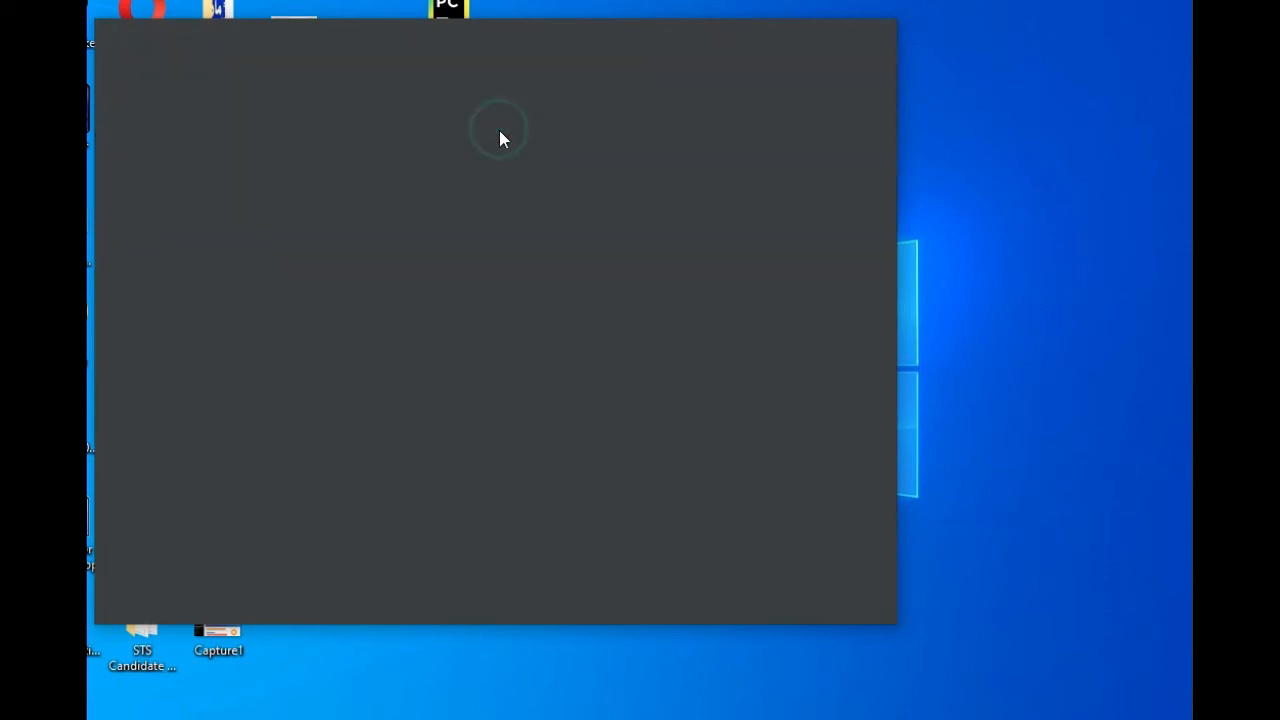
click(499, 126)
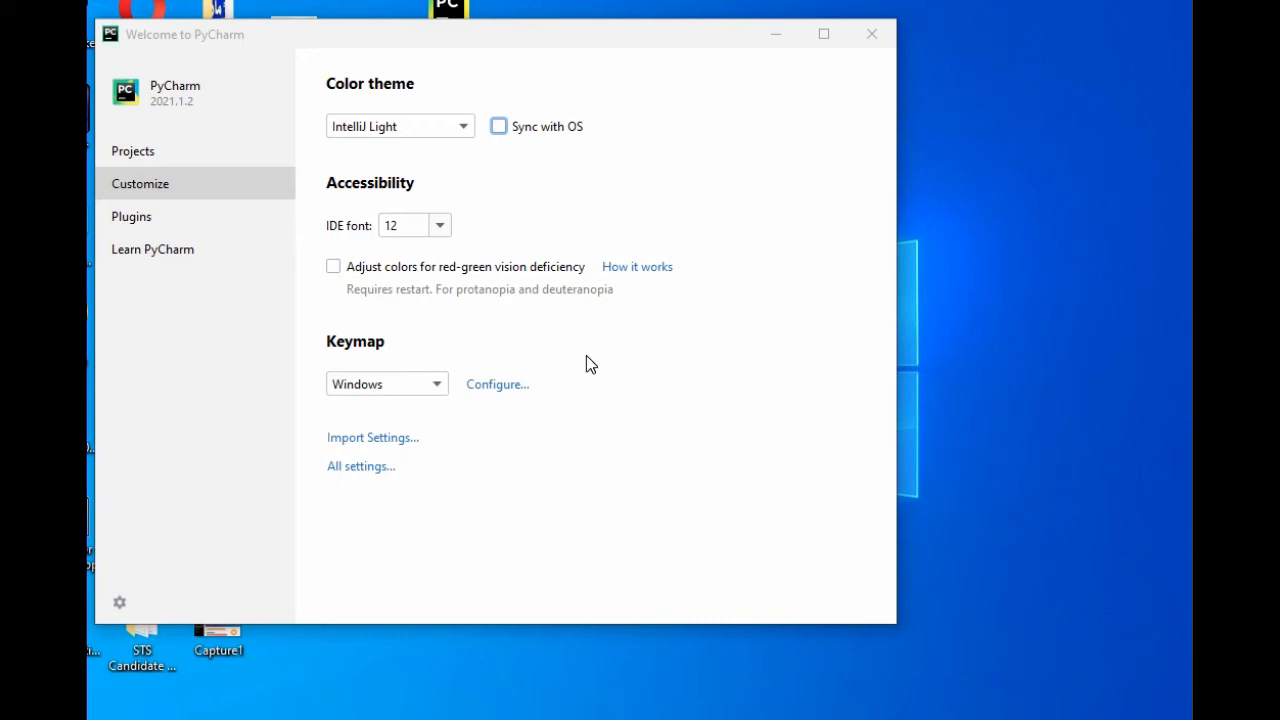
Look through the plugin marketplace and the Learn PyCharm resources on the welcome screen.
click(143, 213)
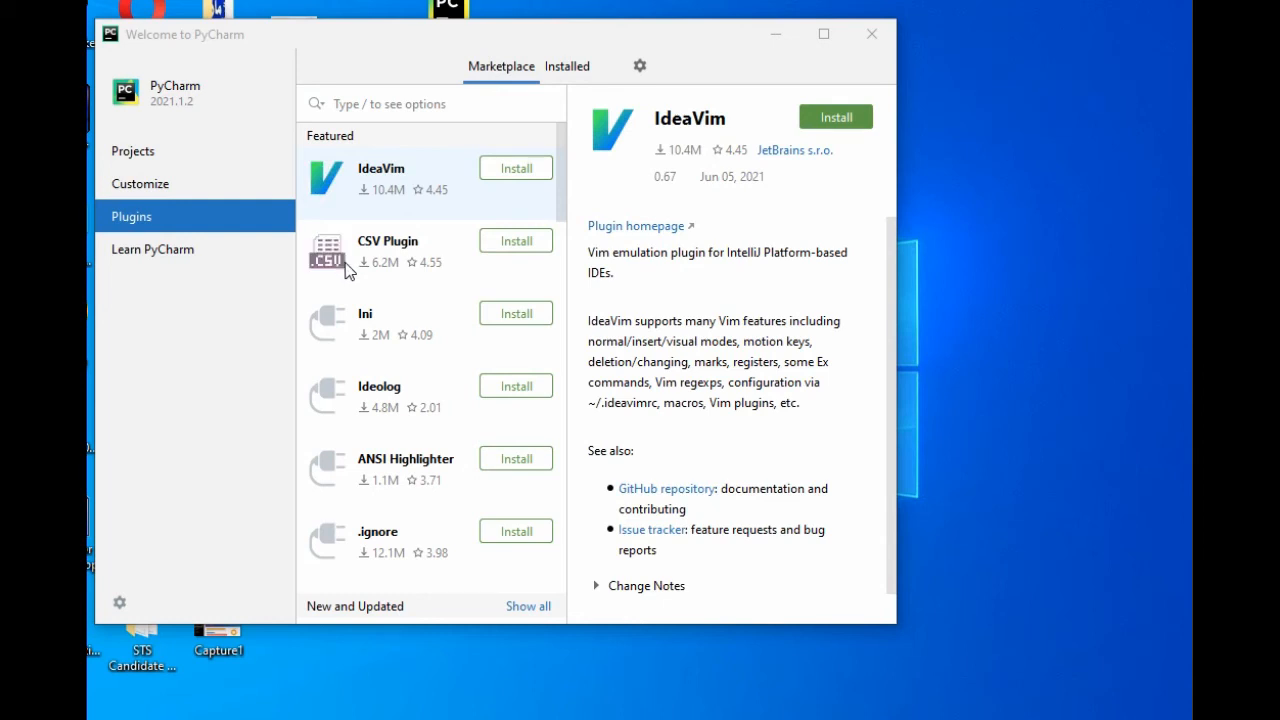
mouse_move(886, 320)
mouse_down()
mouse_move(893, 453)
mouse_move(880, 257)
mouse_up()
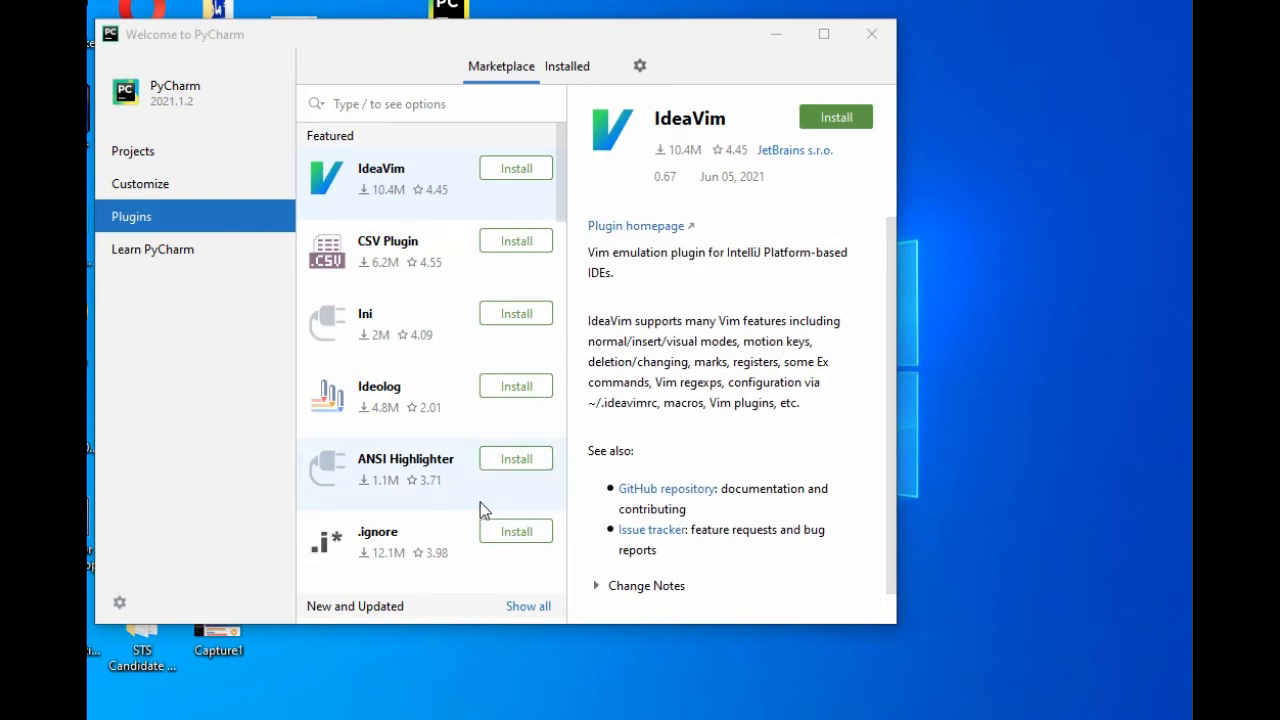
click(167, 249)
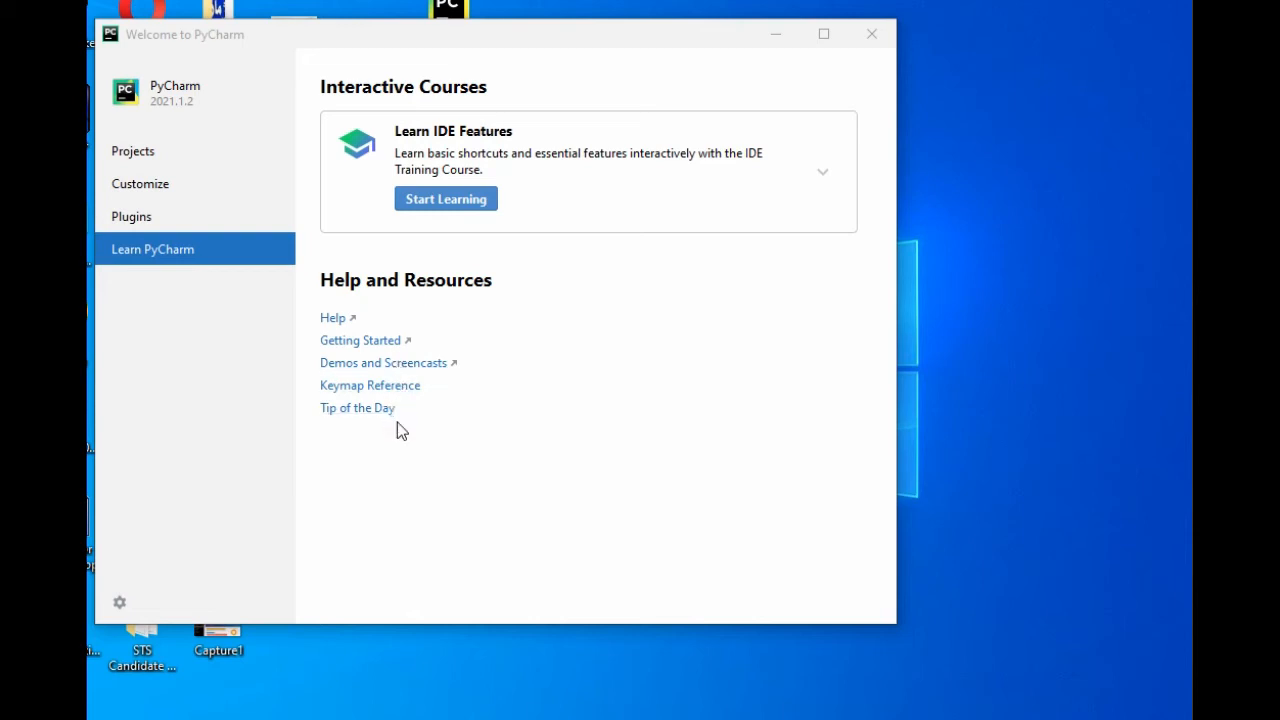
Start a new project, keeping the default location with the folder name pythonProject.
click(143, 155)
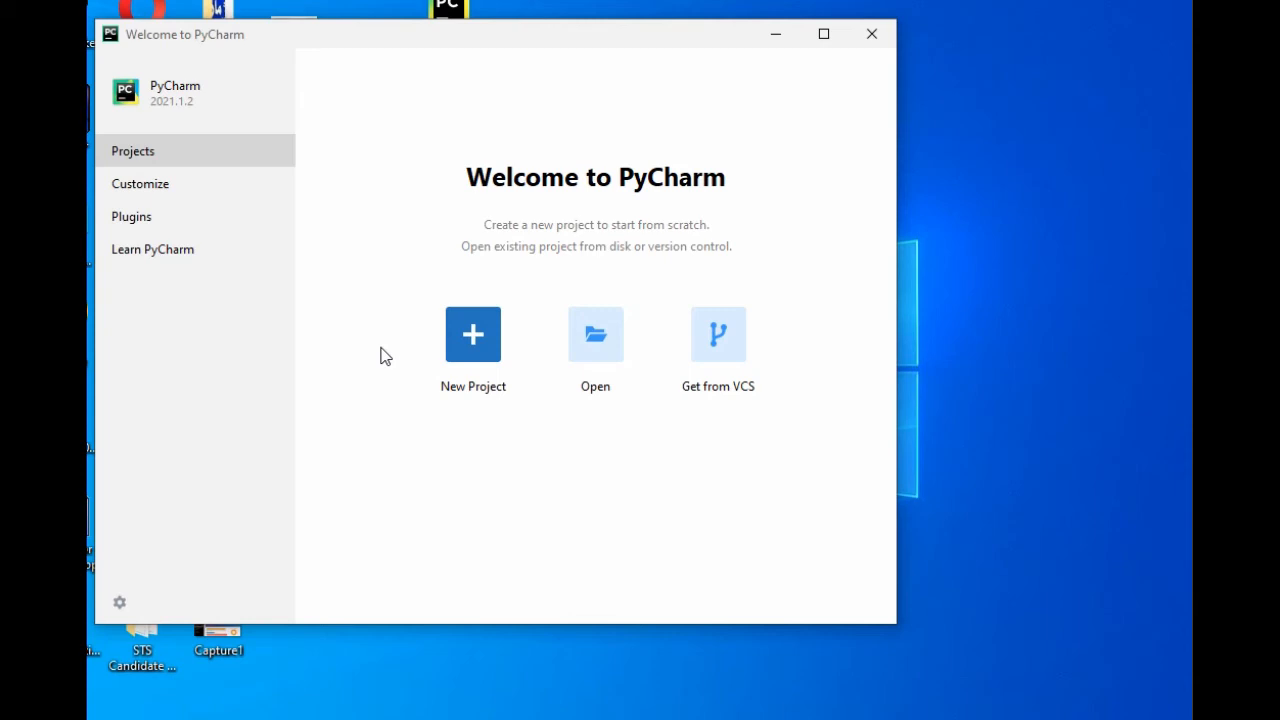
click(476, 336)
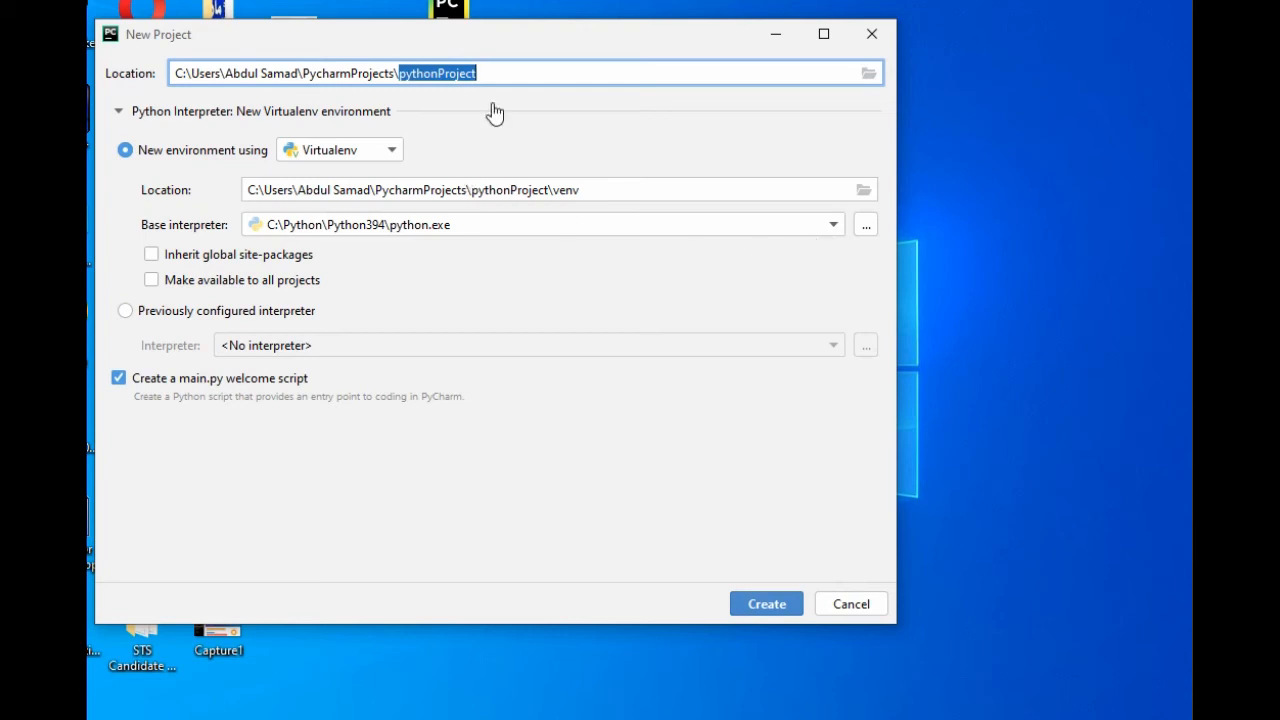
click(521, 77)
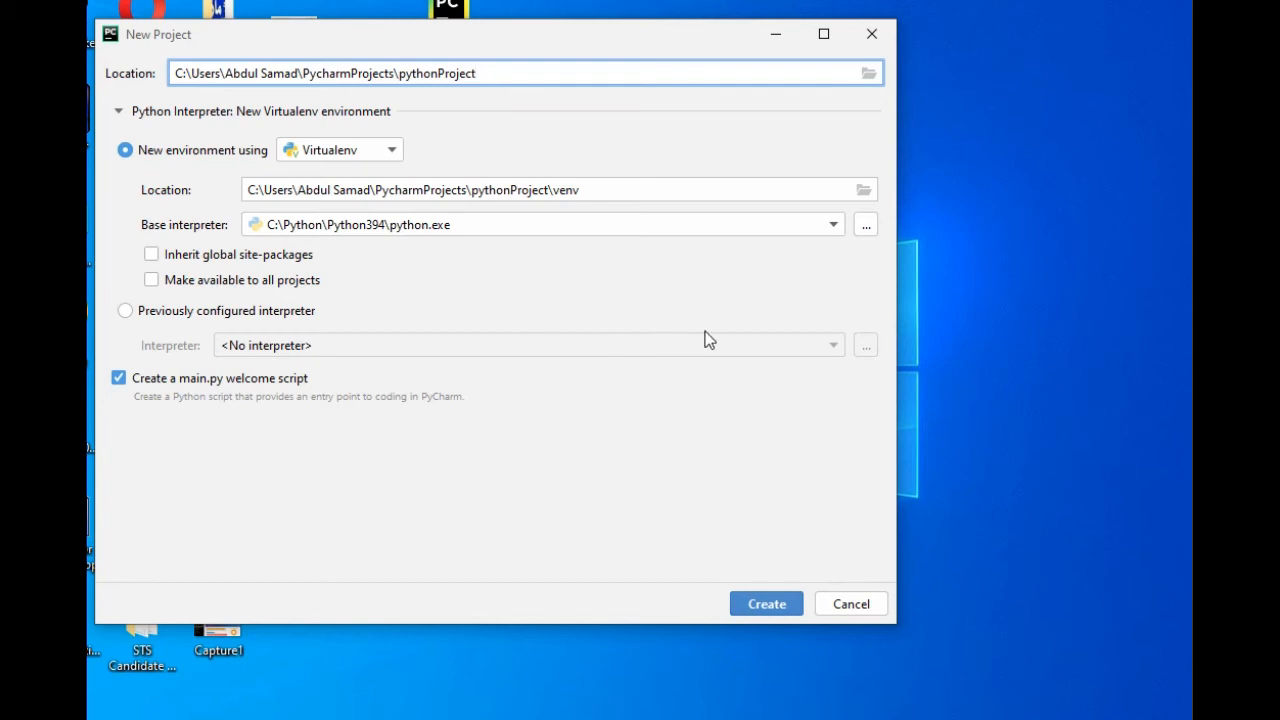
Set the project to a previously configured interpreter, adding the system interpreter C:\Python\Python394\python.exe.
click(867, 344)
click(833, 345)
click(835, 345)
click(865, 346)
click(125, 311)
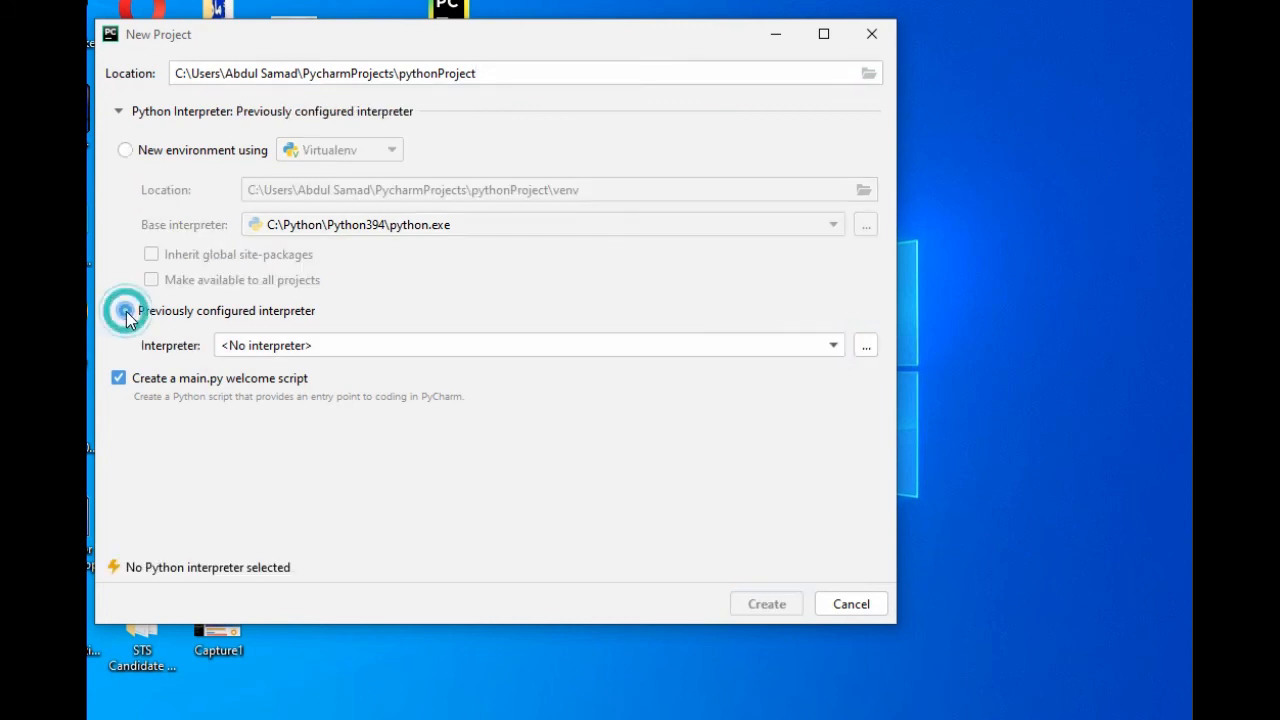
click(858, 345)
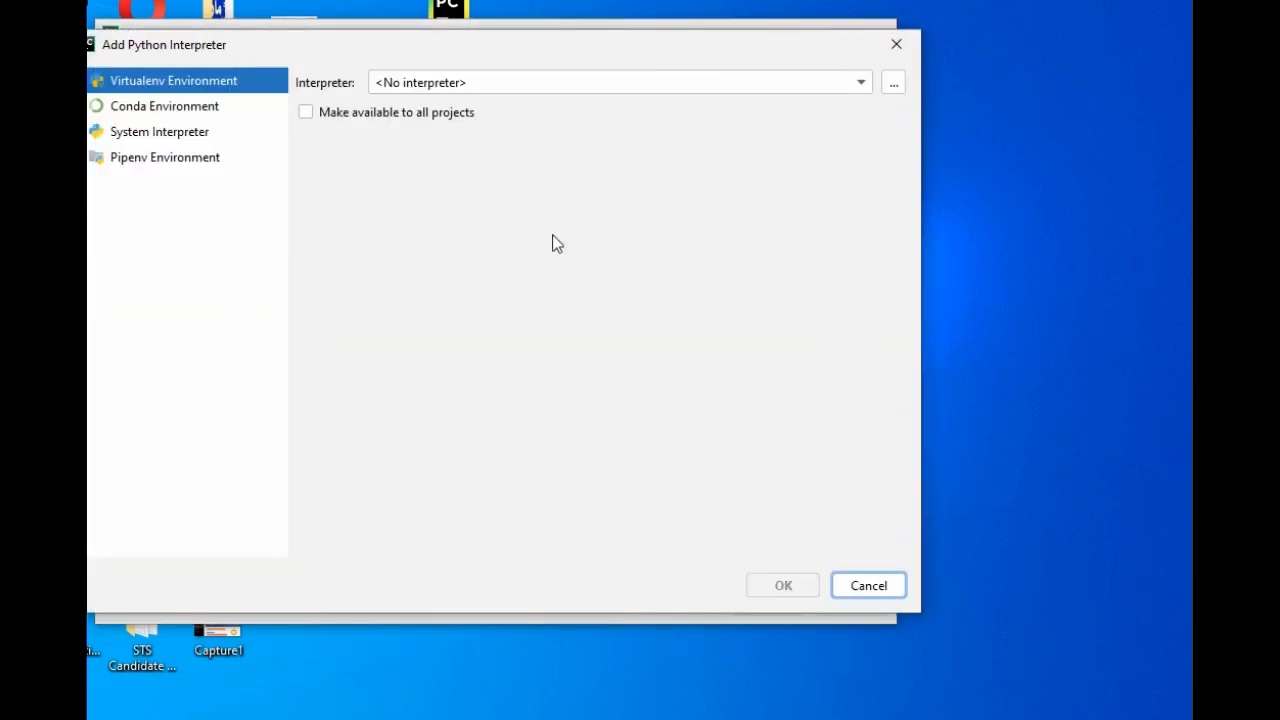
click(99, 140)
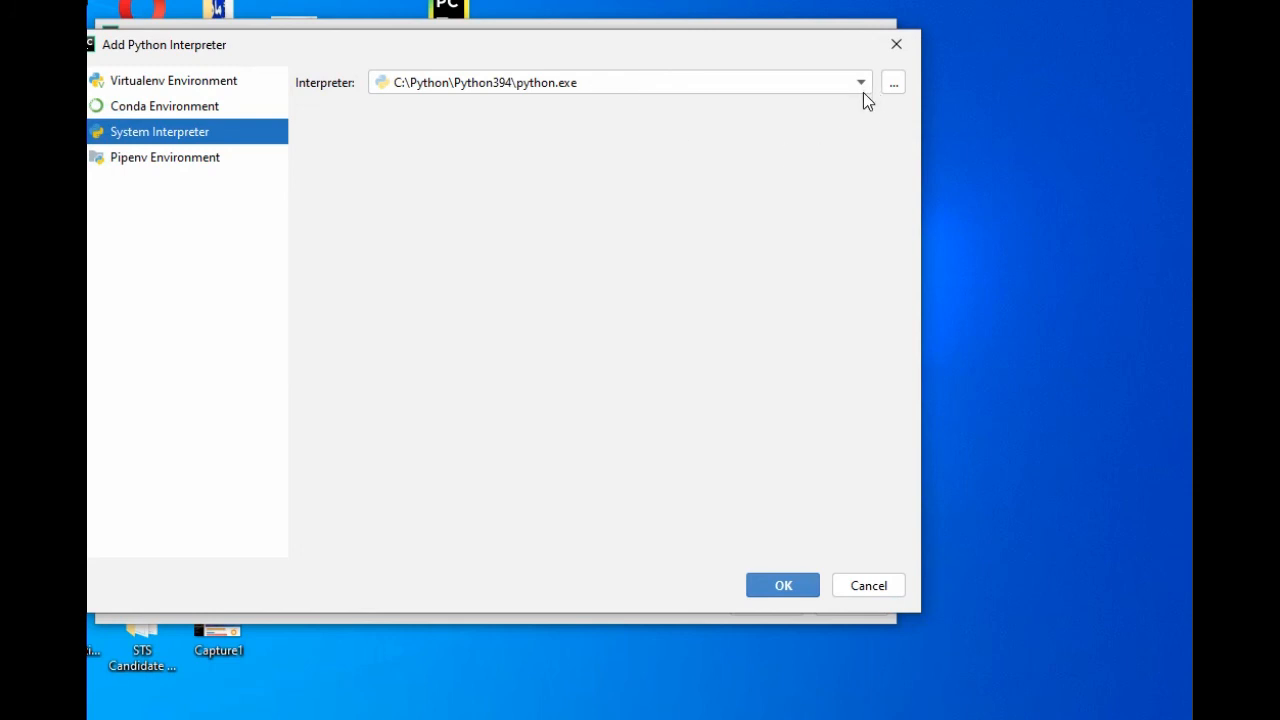
click(800, 588)
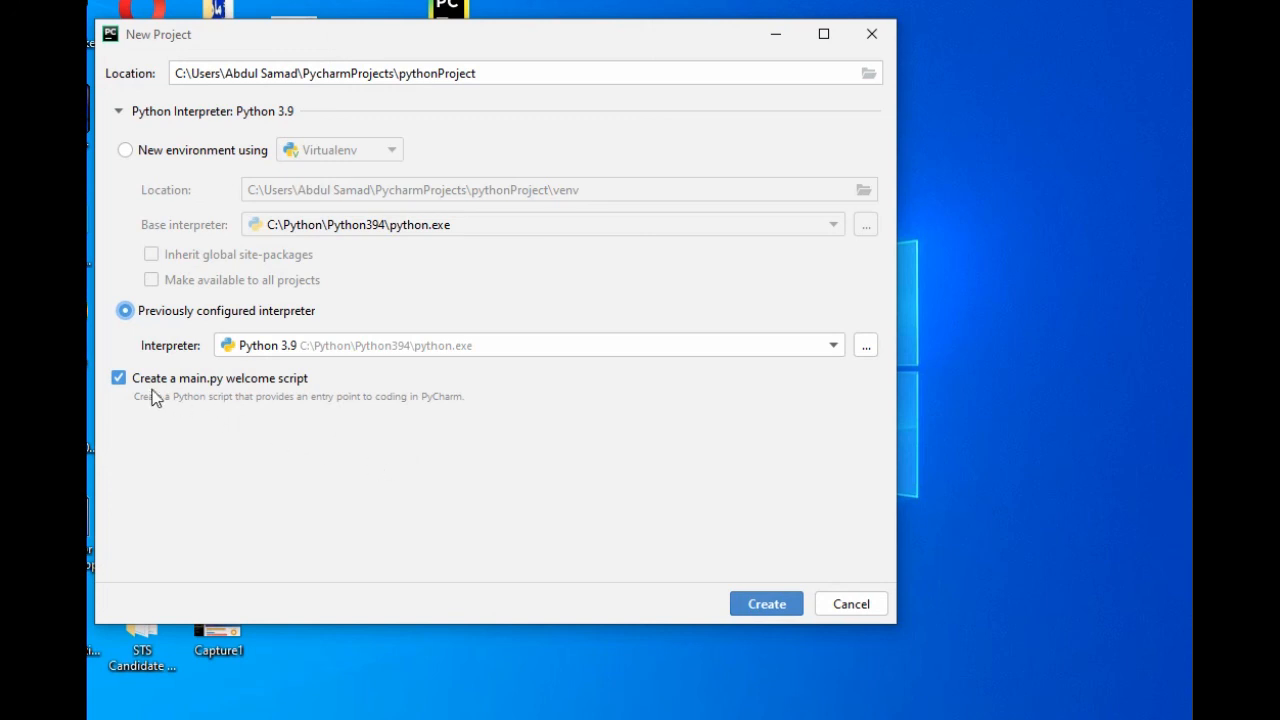
Disable the main.py welcome script option and create the project.
click(119, 378)
click(766, 604)
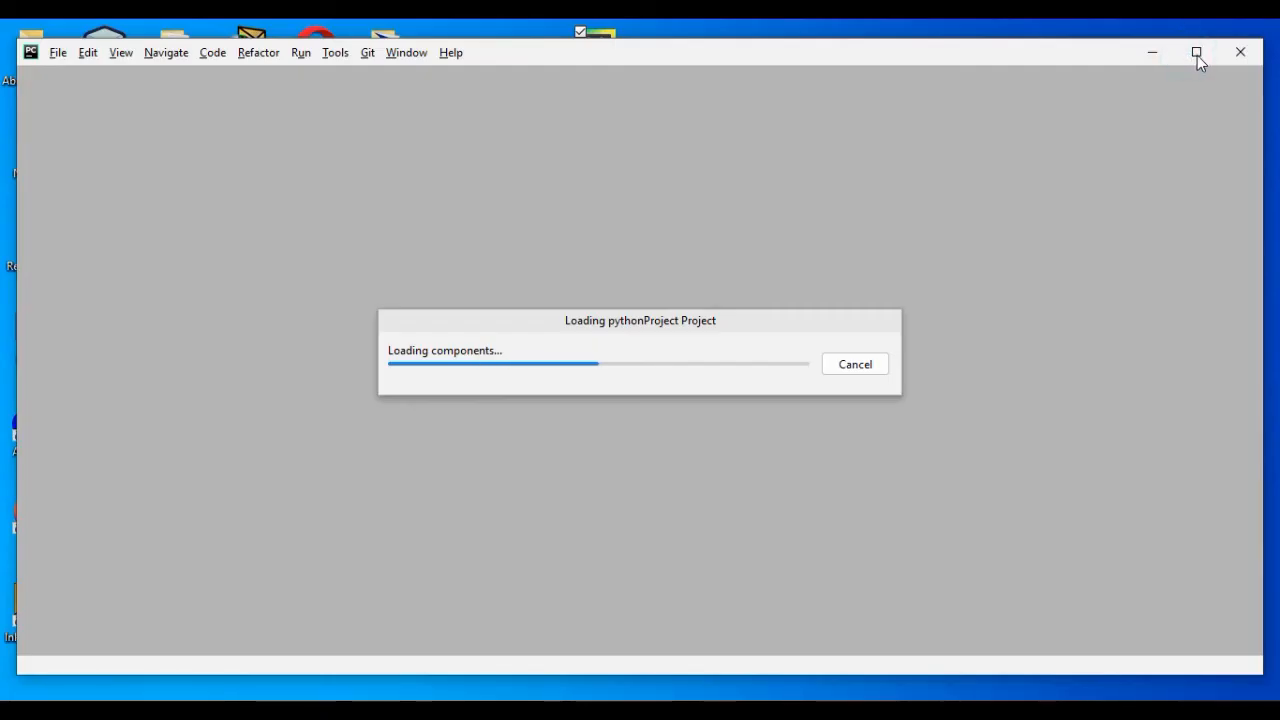
click(1201, 55)
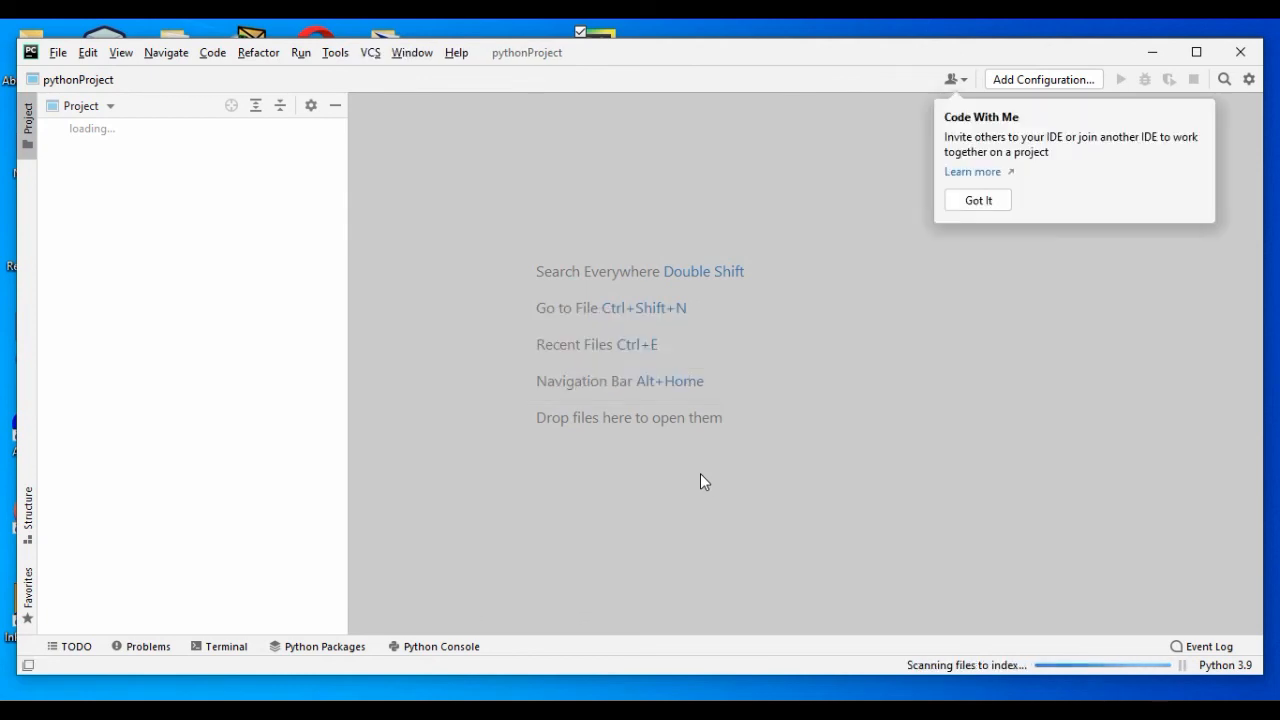
Page through several tips of the day, close the tips dialog and dismiss the Code With Me notice.
click(774, 499)
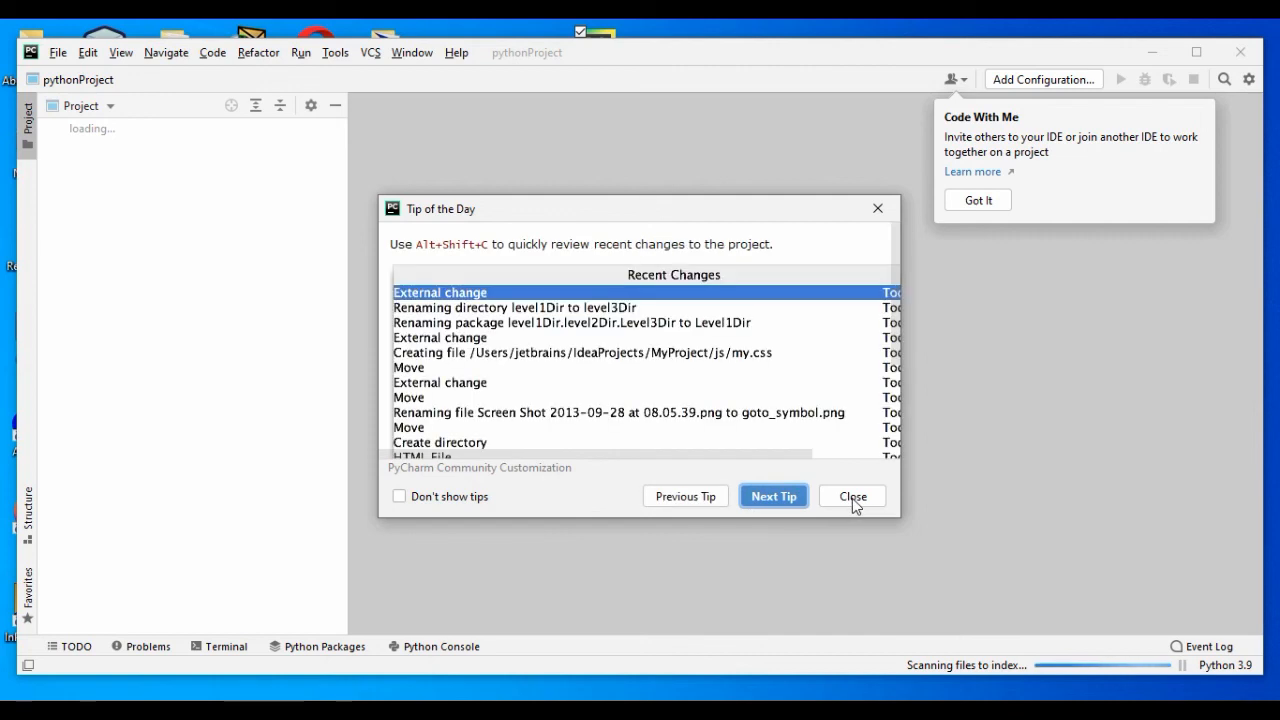
click(776, 500)
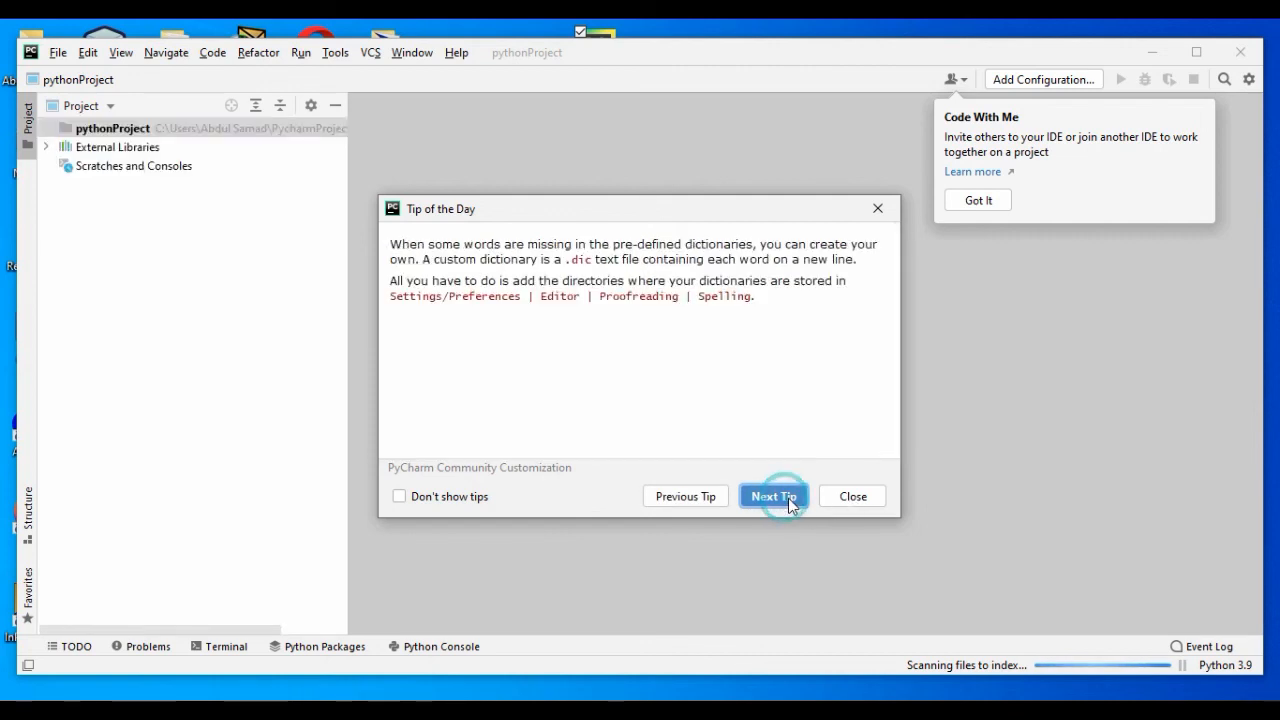
click(798, 500)
click(773, 495)
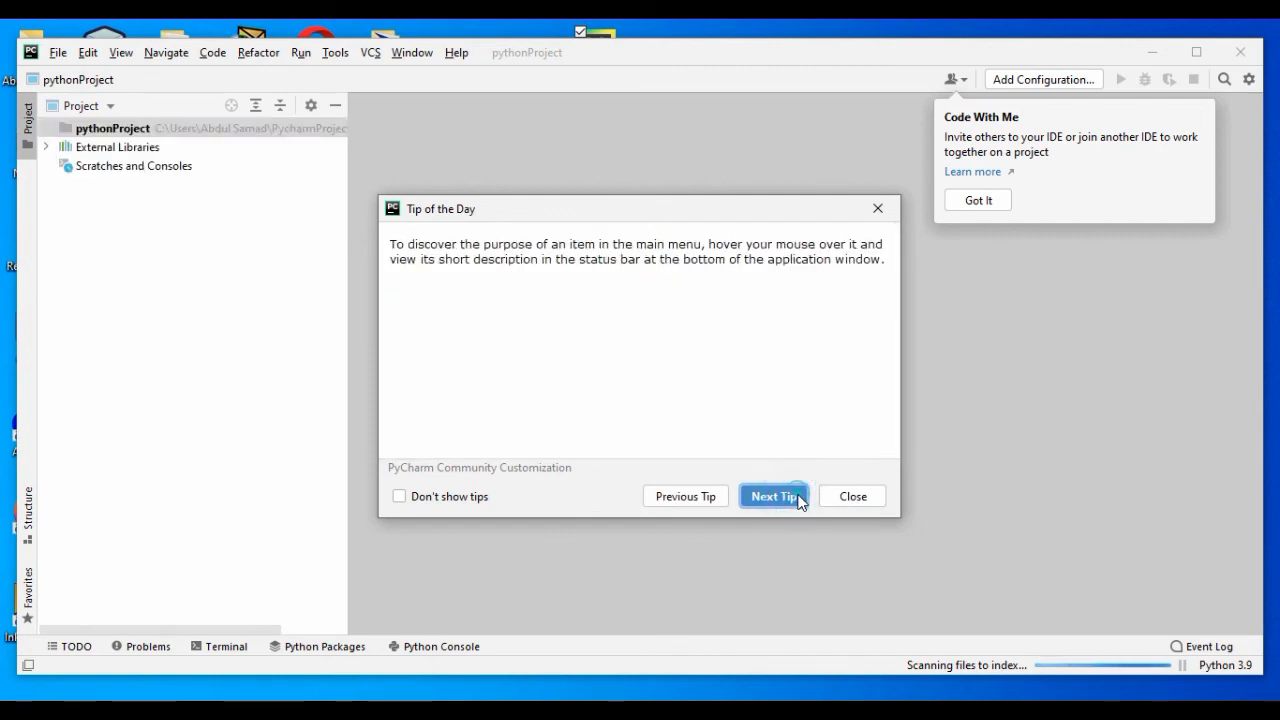
click(851, 497)
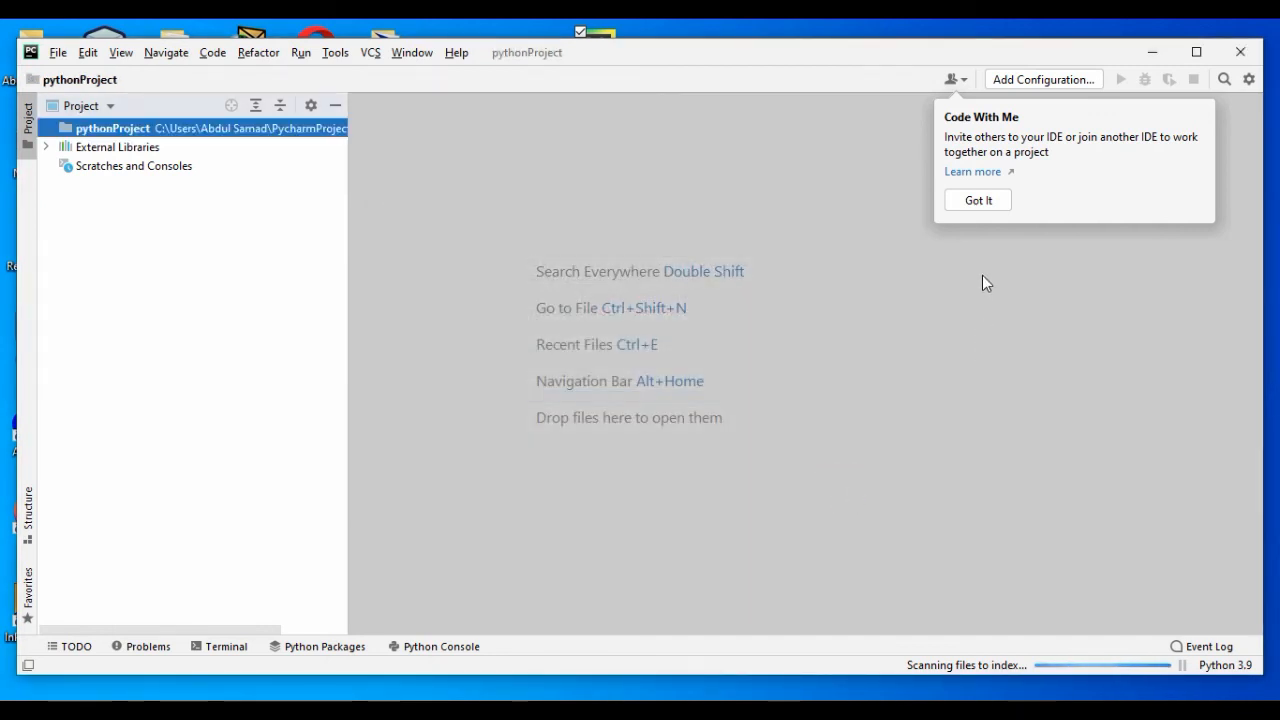
click(977, 200)
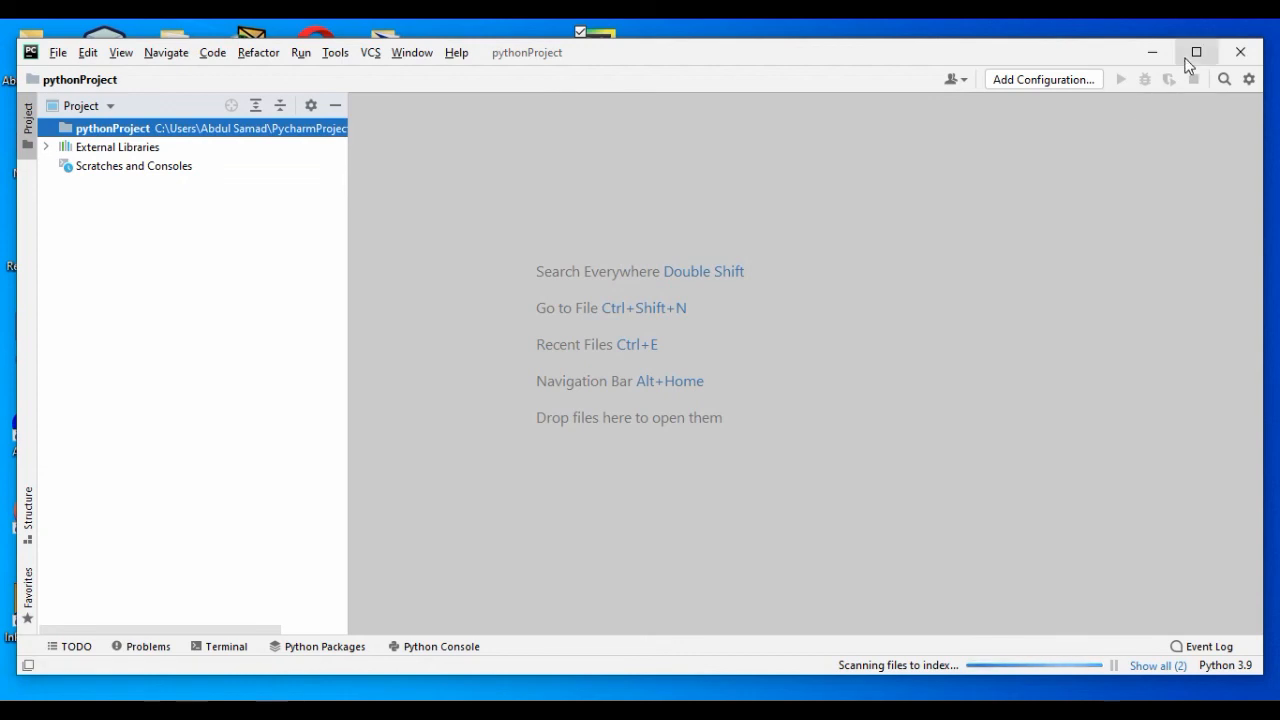